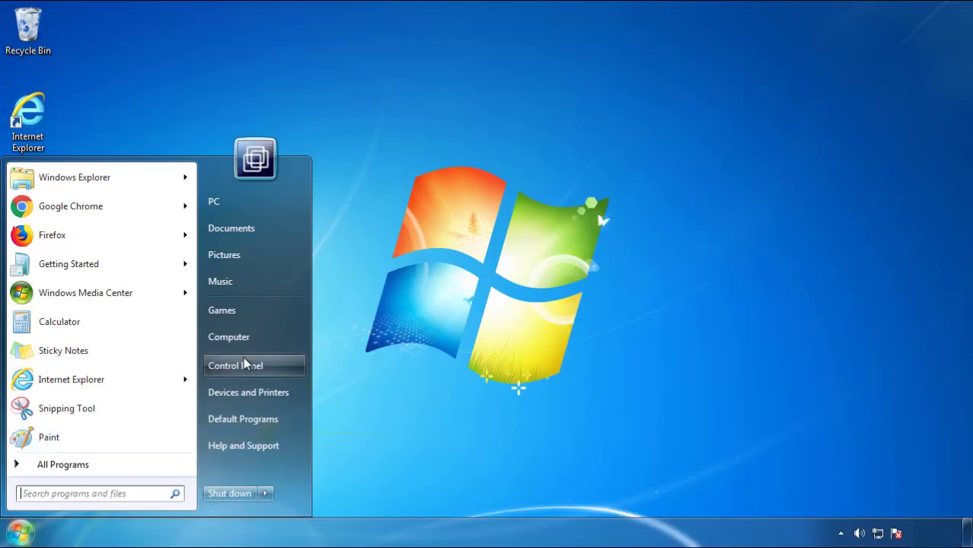
Step: Open the installed programs list, sorted by install date with the newest first
{"action": "left_click", "coordinate": [243, 361]}
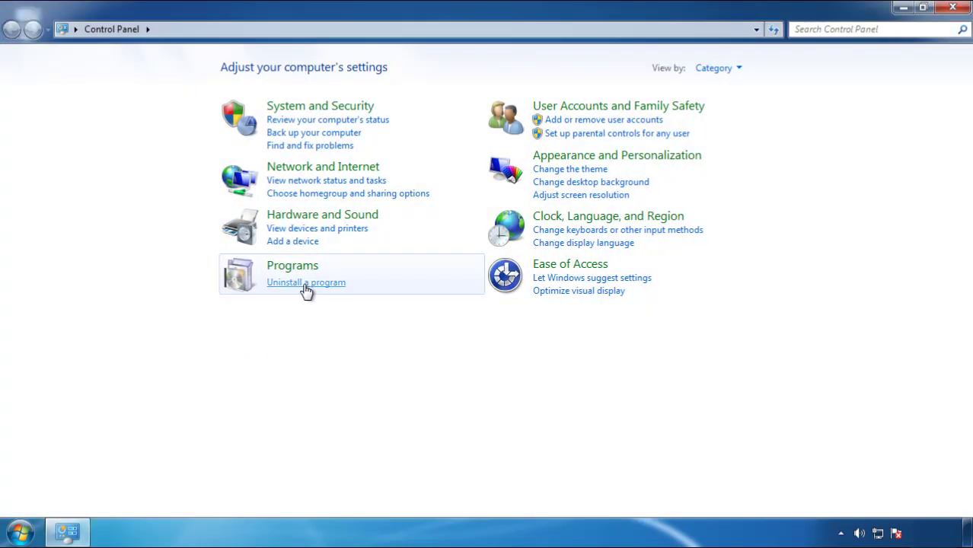
{"action": "left_click", "coordinate": [304, 289]}
{"action": "left_click", "coordinate": [573, 145]}
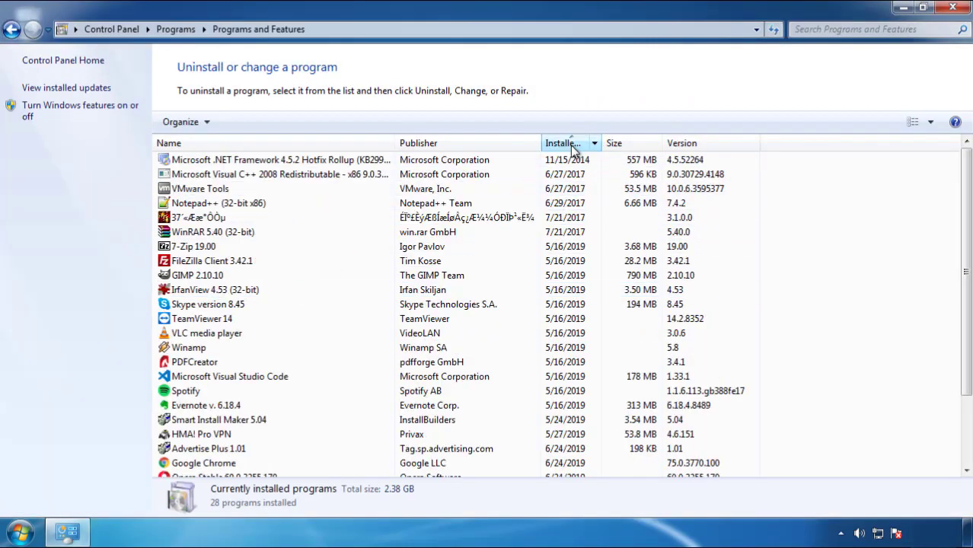
{"action": "left_click", "coordinate": [569, 146]}
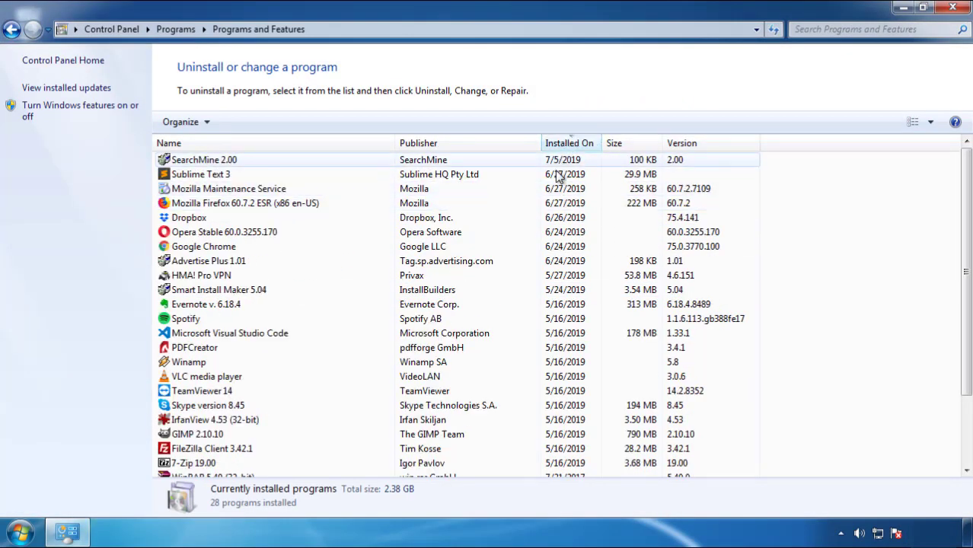
Step: Uninstall SearchMine 2.00 and confirm its removal
{"action": "left_click", "coordinate": [204, 161]}
{"action": "left_click", "coordinate": [242, 122]}
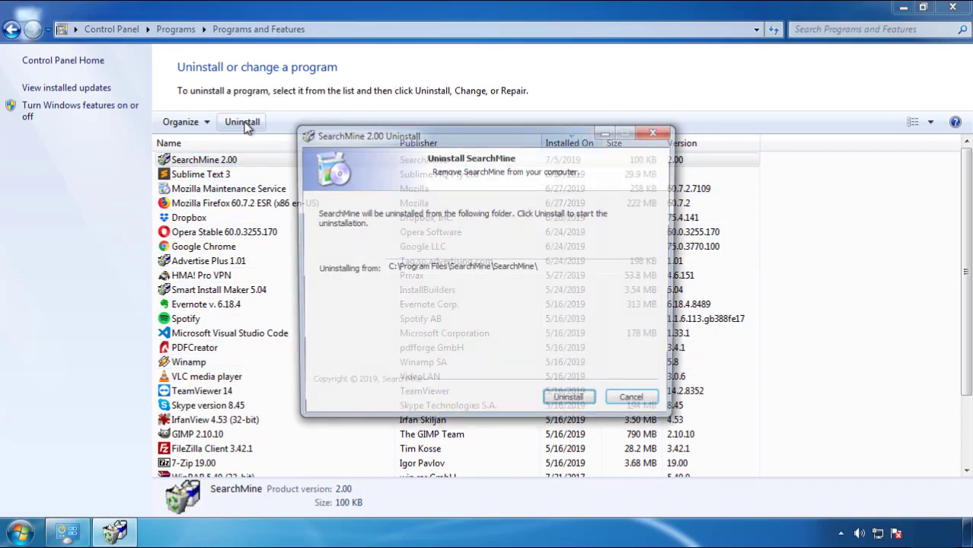
{"action": "left_click", "coordinate": [567, 403]}
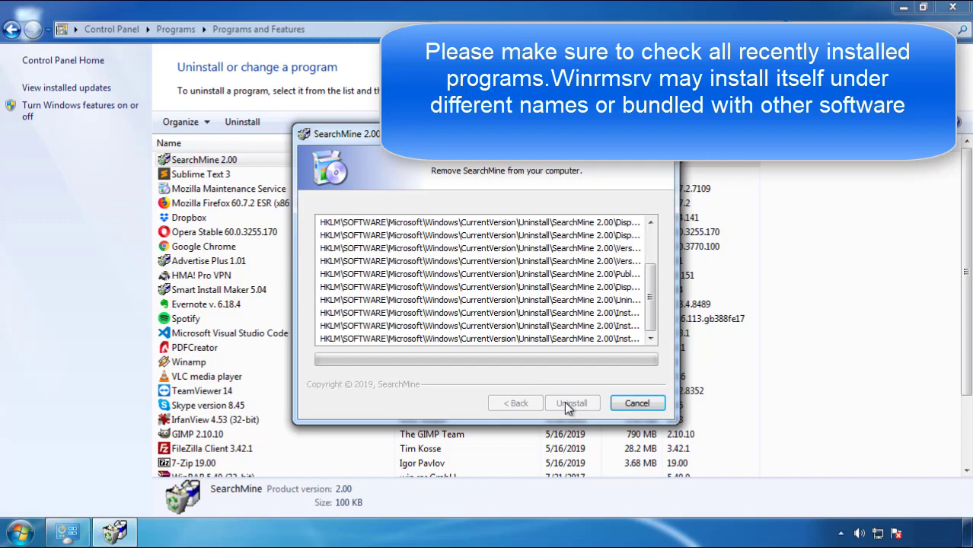
{"action": "left_click", "coordinate": [569, 404]}
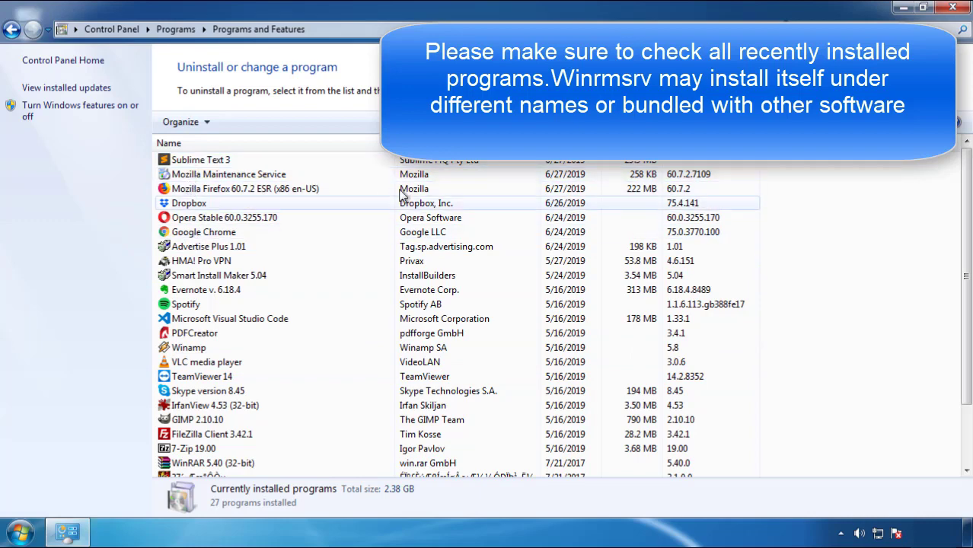
Step: Close the programs window, restart the PC and boot into Safe Mode
{"action": "left_click", "coordinate": [955, 9]}
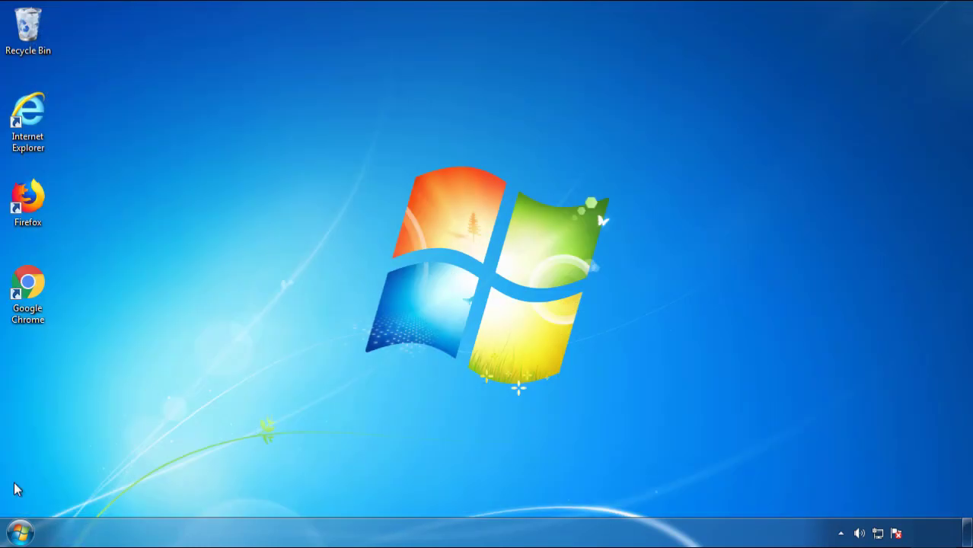
{"action": "left_click", "coordinate": [18, 531]}
{"action": "left_click", "coordinate": [264, 494]}
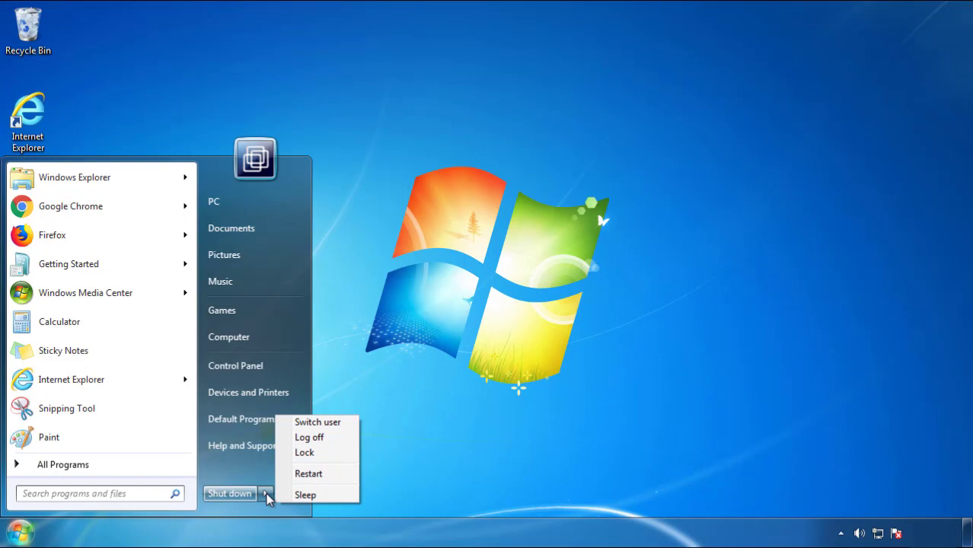
{"action": "left_click", "coordinate": [504, 449]}
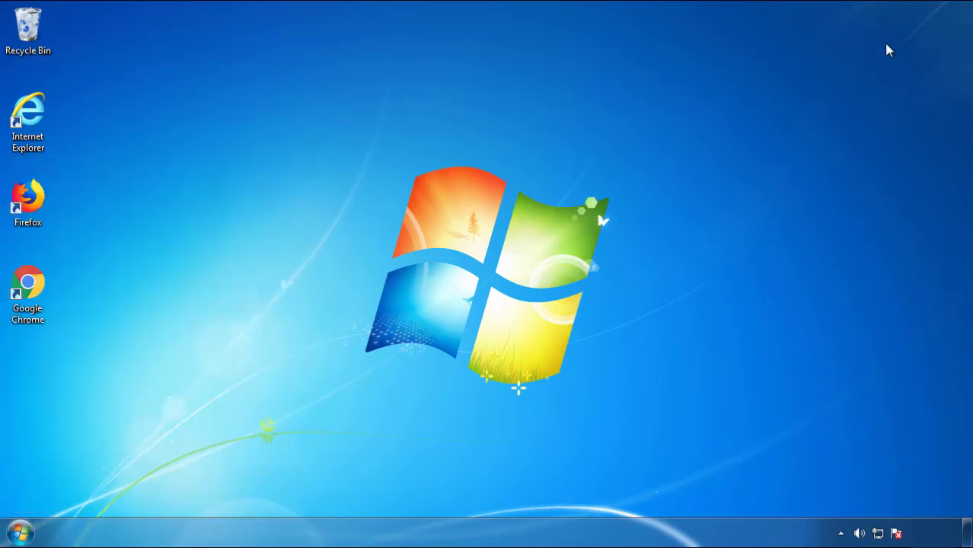
{"action": "left_click", "coordinate": [313, 476]}
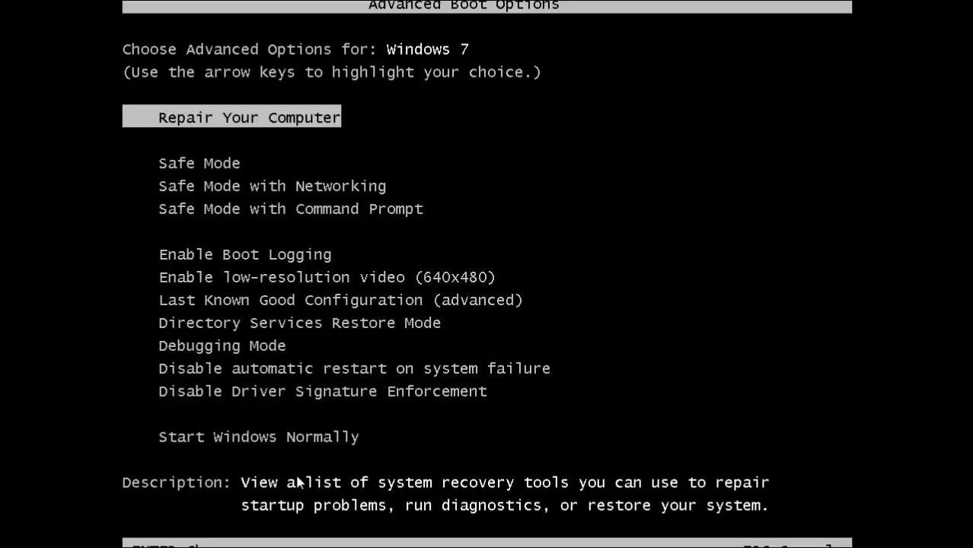
{"action": "key", "text": "Down"}
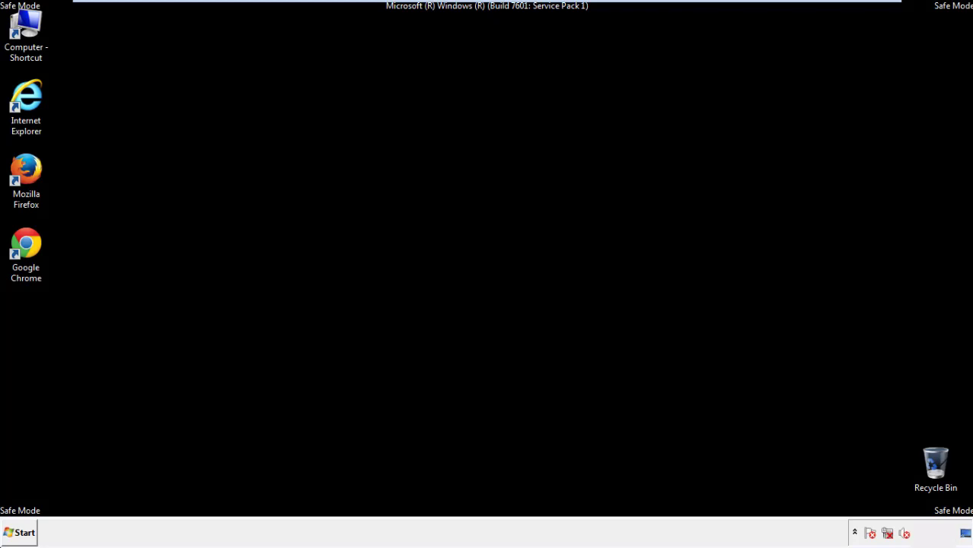
Step: Launch Firefox, decline the default-browser prompt, and show the Menu Bar
{"action": "double_click", "coordinate": [36, 176]}
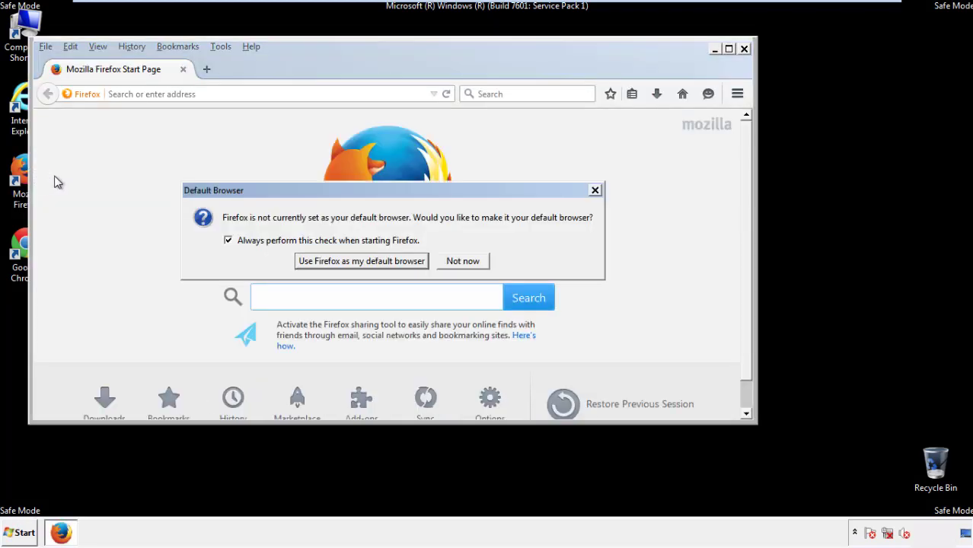
{"action": "left_click", "coordinate": [465, 261]}
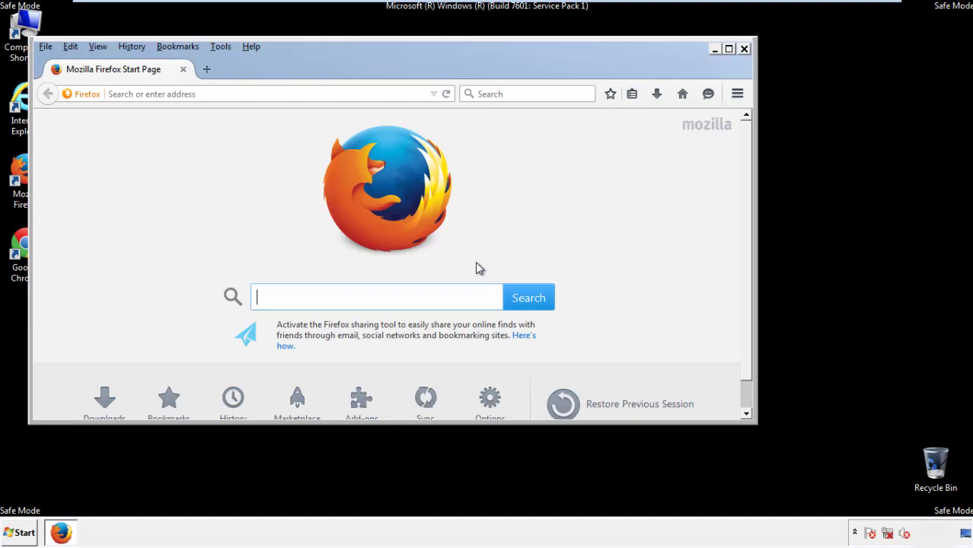
{"action": "right_click", "coordinate": [299, 68]}
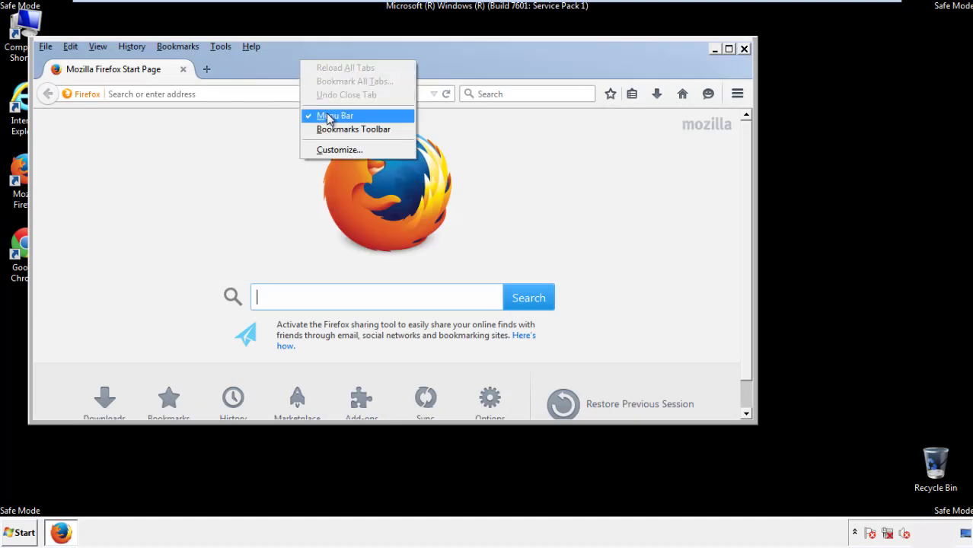
{"action": "left_click", "coordinate": [326, 113]}
{"action": "right_click", "coordinate": [307, 62]}
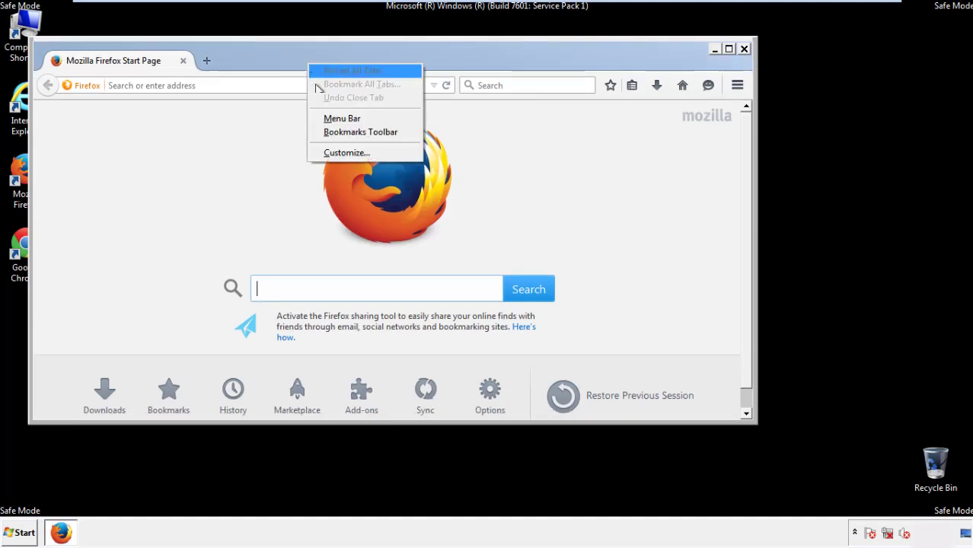
{"action": "left_click", "coordinate": [326, 119]}
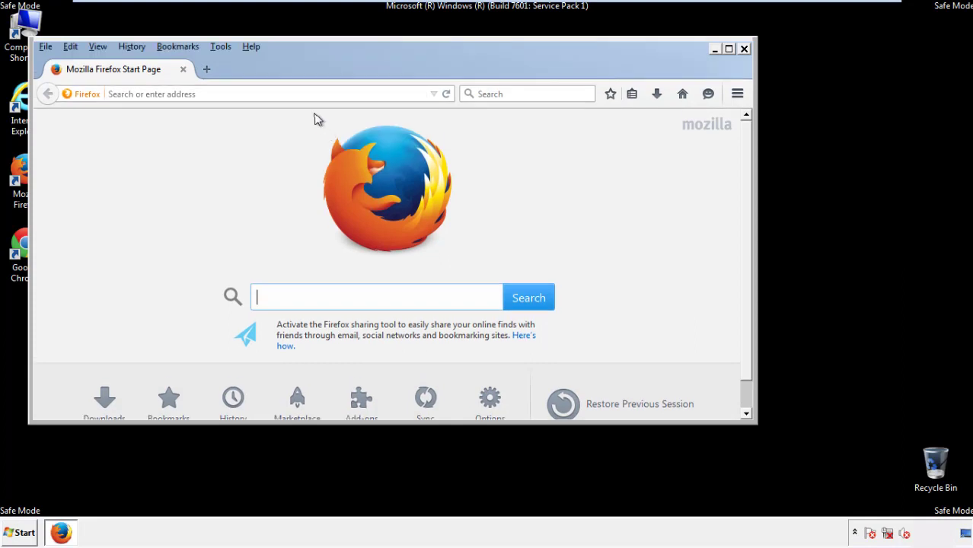
Step: Set Clear Recent History to Everything, with Offline Website Data and Site Preferences included
{"action": "left_click", "coordinate": [136, 48]}
{"action": "left_click", "coordinate": [149, 76]}
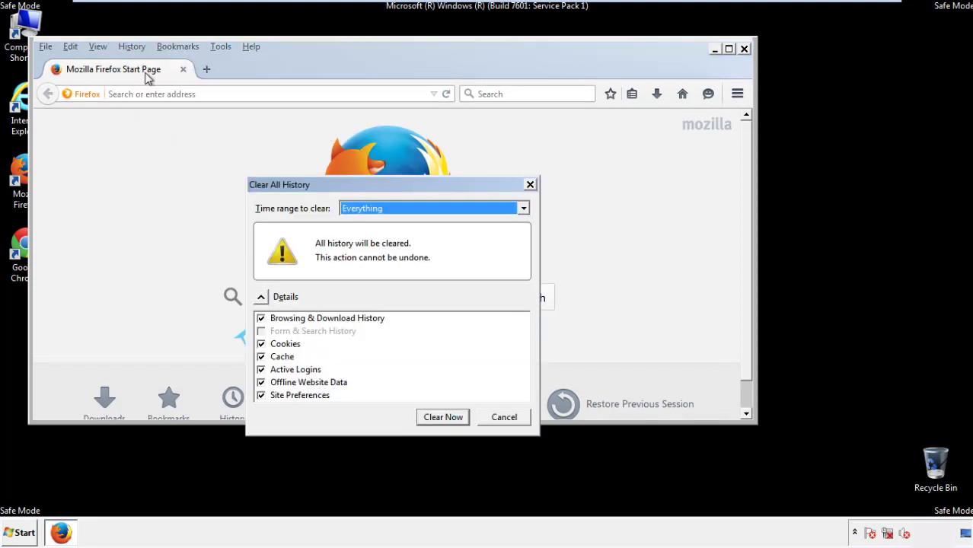
{"action": "left_click", "coordinate": [363, 212]}
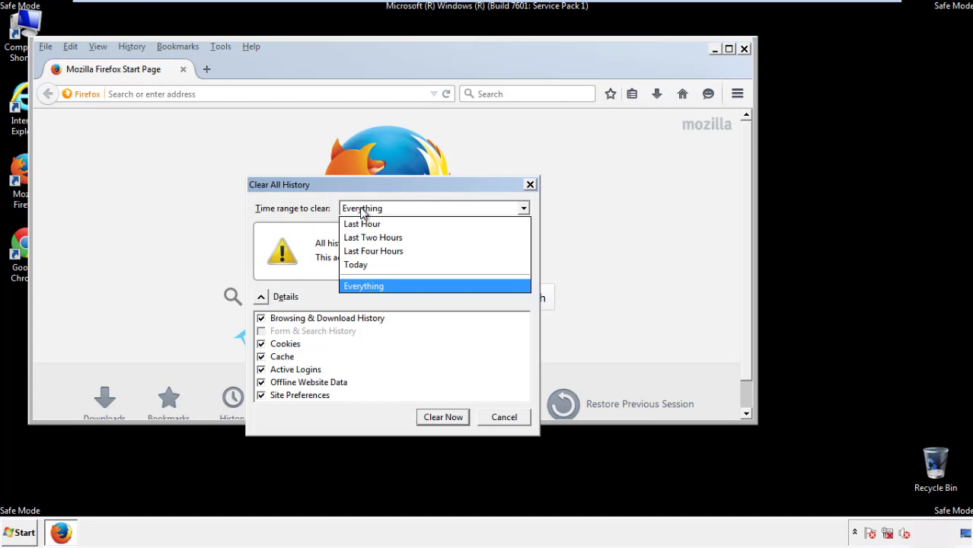
{"action": "left_click", "coordinate": [364, 283]}
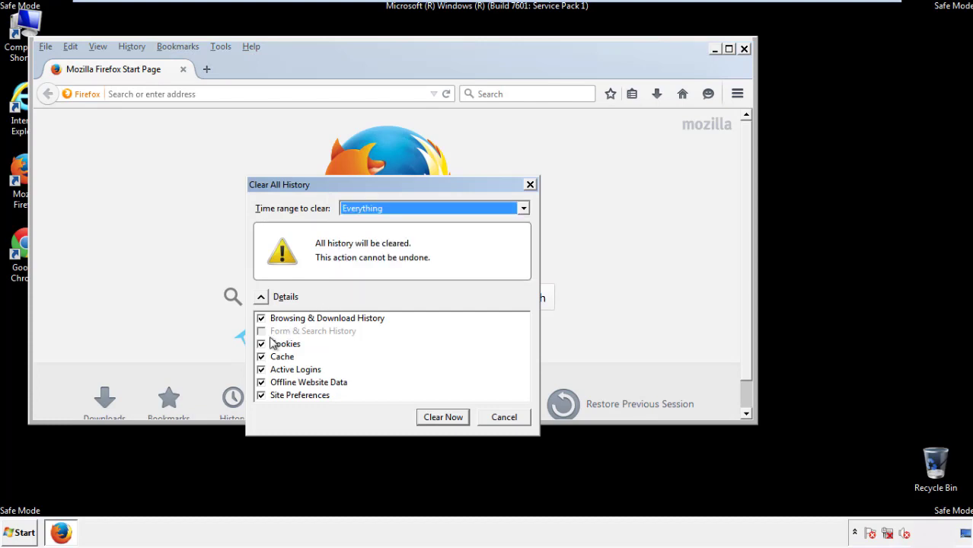
{"action": "left_click", "coordinate": [261, 382]}
{"action": "left_click", "coordinate": [262, 396]}
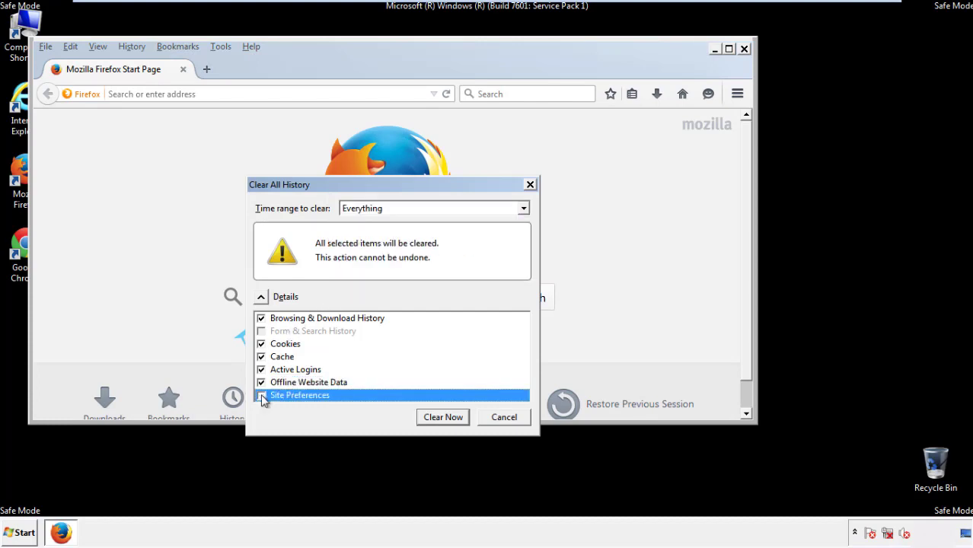
Step: Clear the selected history, refresh Firefox to its default settings, and close it
{"action": "left_click", "coordinate": [443, 418]}
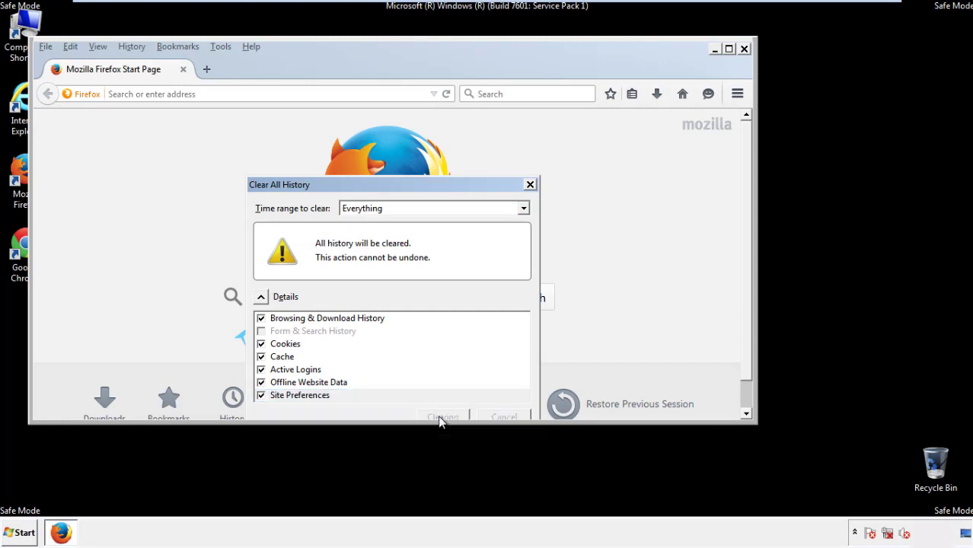
{"action": "left_click", "coordinate": [253, 48]}
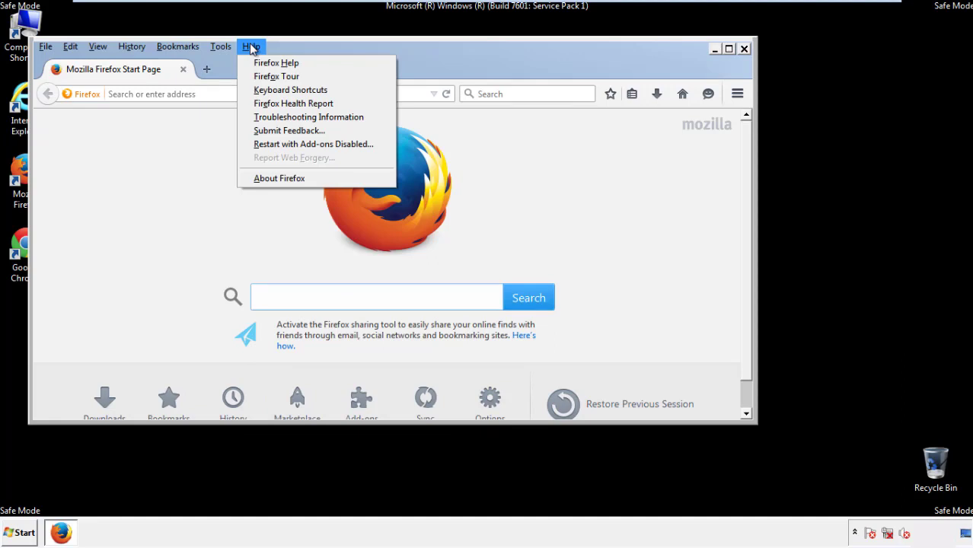
{"action": "left_click", "coordinate": [282, 116]}
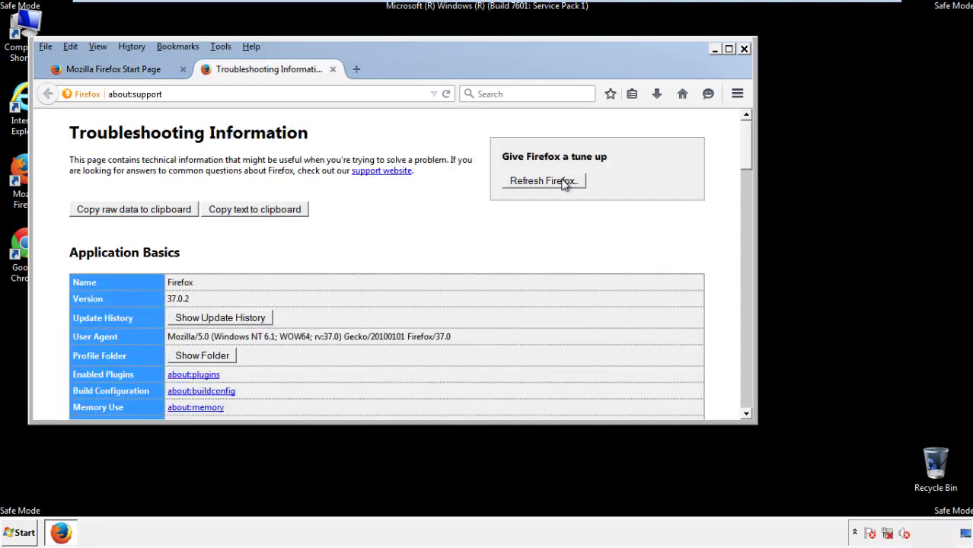
{"action": "left_click", "coordinate": [564, 184]}
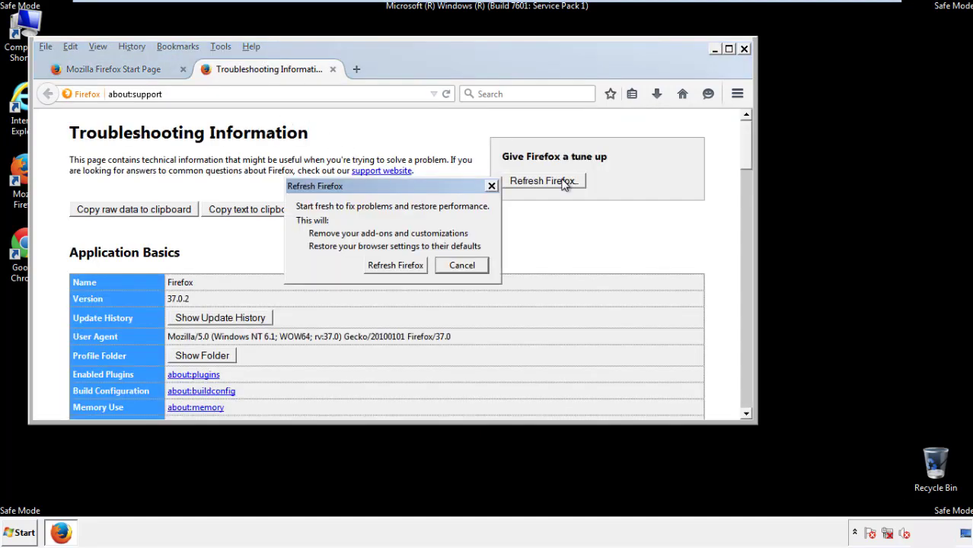
{"action": "left_click", "coordinate": [397, 266]}
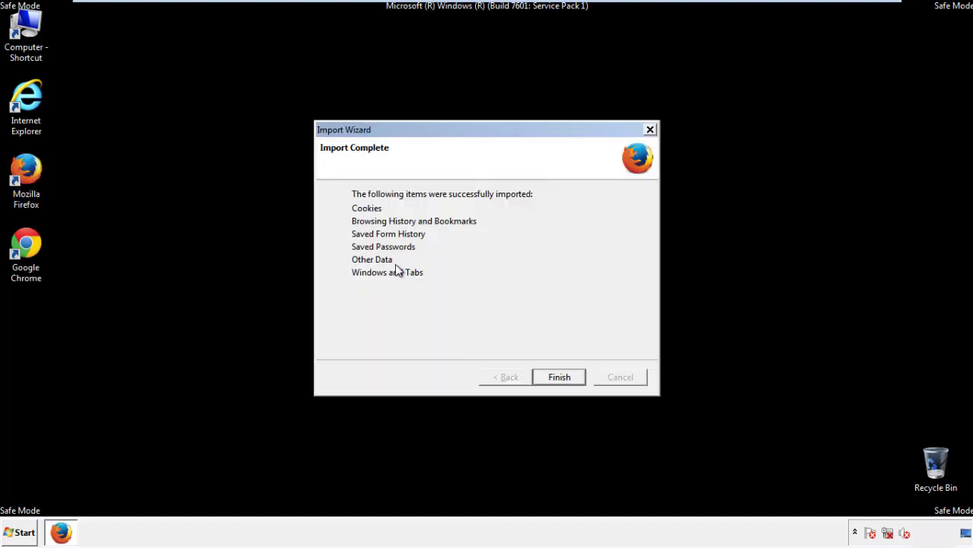
{"action": "left_click", "coordinate": [559, 378]}
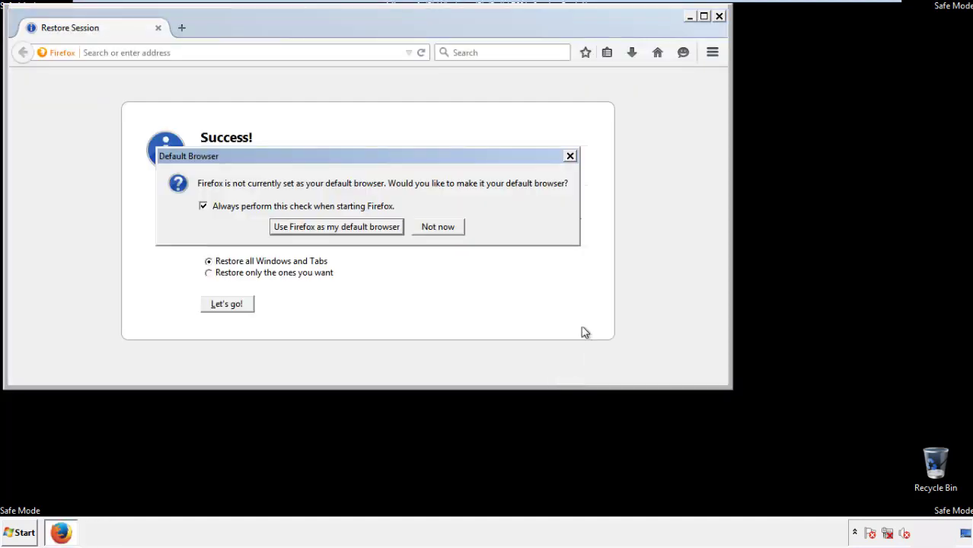
{"action": "left_click", "coordinate": [439, 227]}
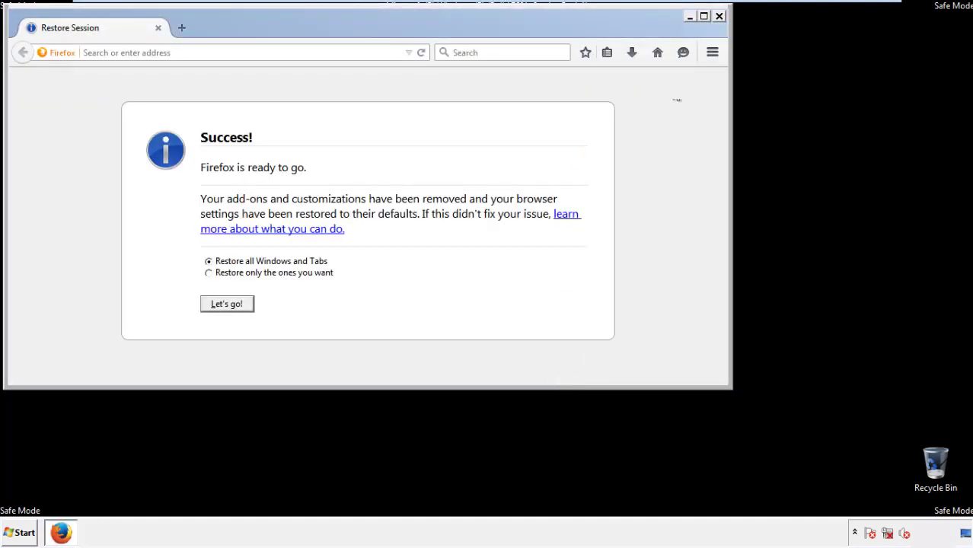
{"action": "left_click", "coordinate": [719, 16]}
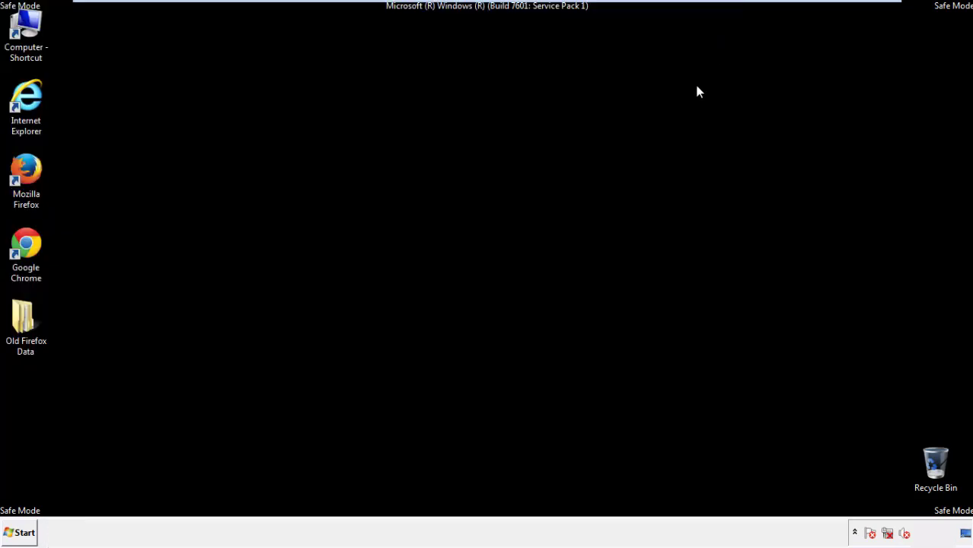
Step: Launch Chrome, stop the default-browser prompt, and reach the History page via Settings
{"action": "left_click", "coordinate": [23, 242]}
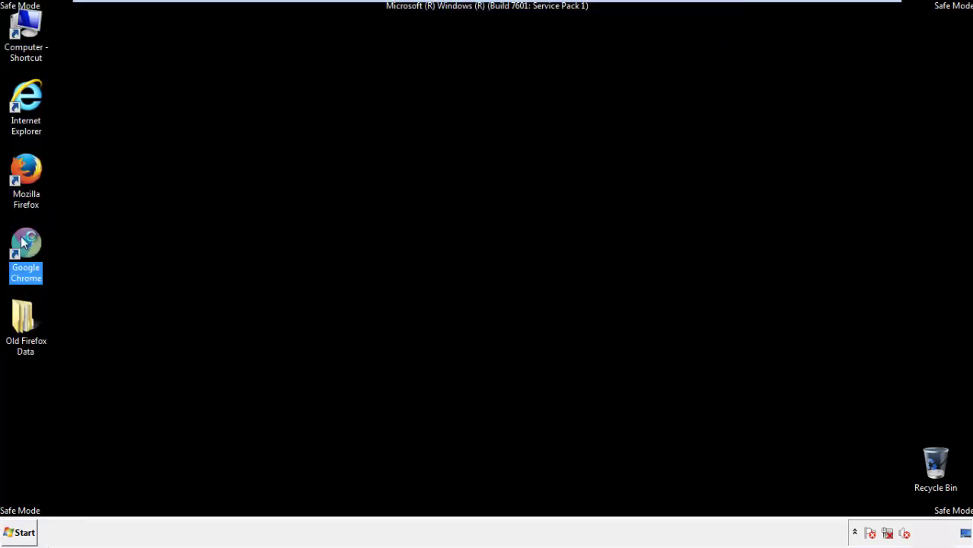
{"action": "double_click", "coordinate": [23, 243]}
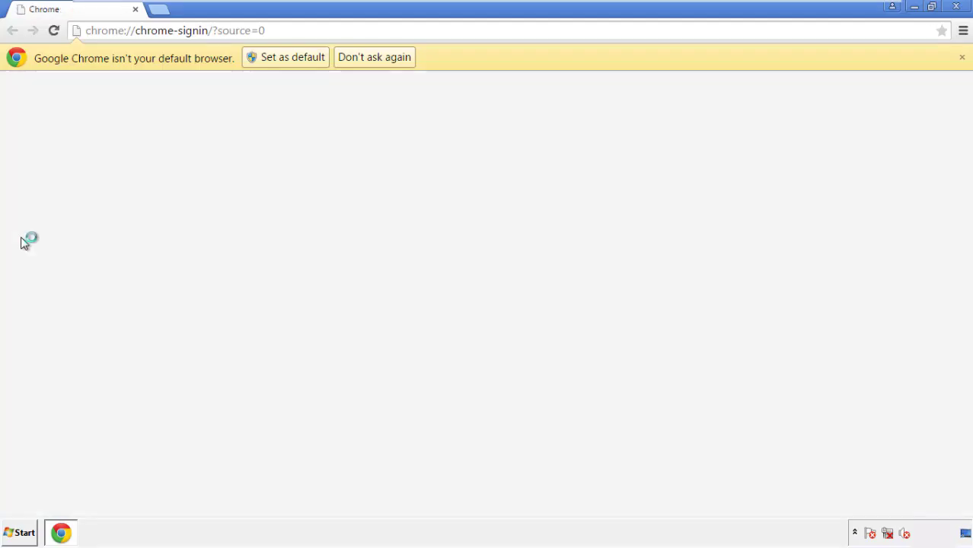
{"action": "left_click", "coordinate": [391, 59]}
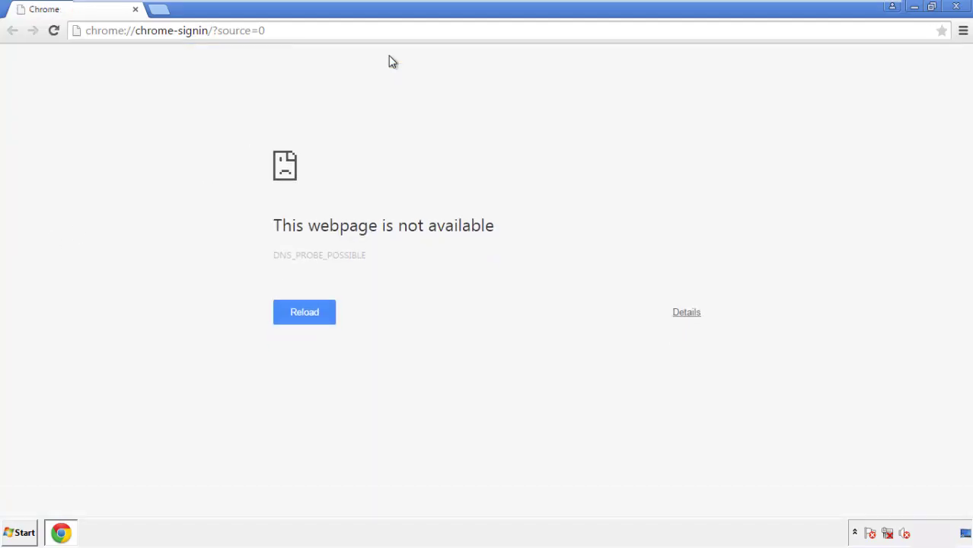
{"action": "left_click", "coordinate": [964, 32]}
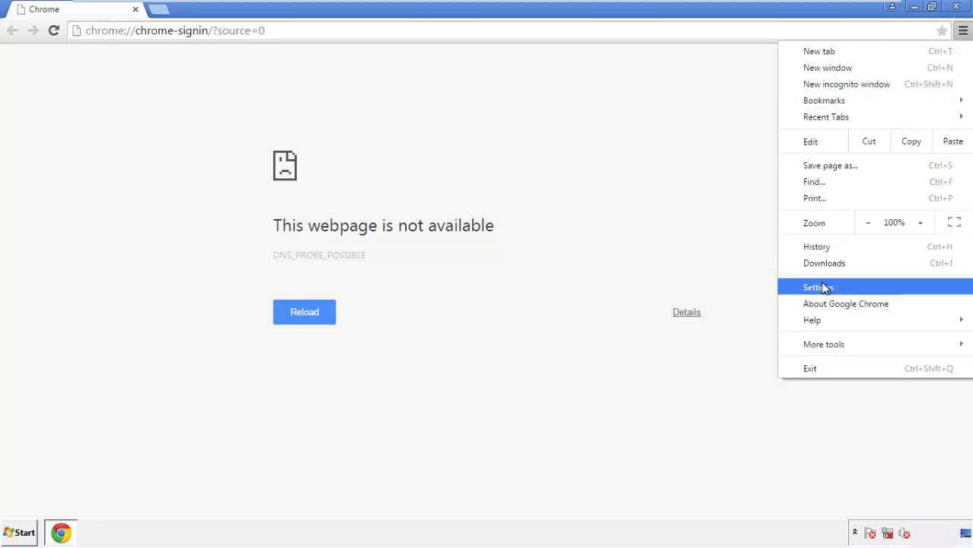
{"action": "left_click", "coordinate": [822, 288]}
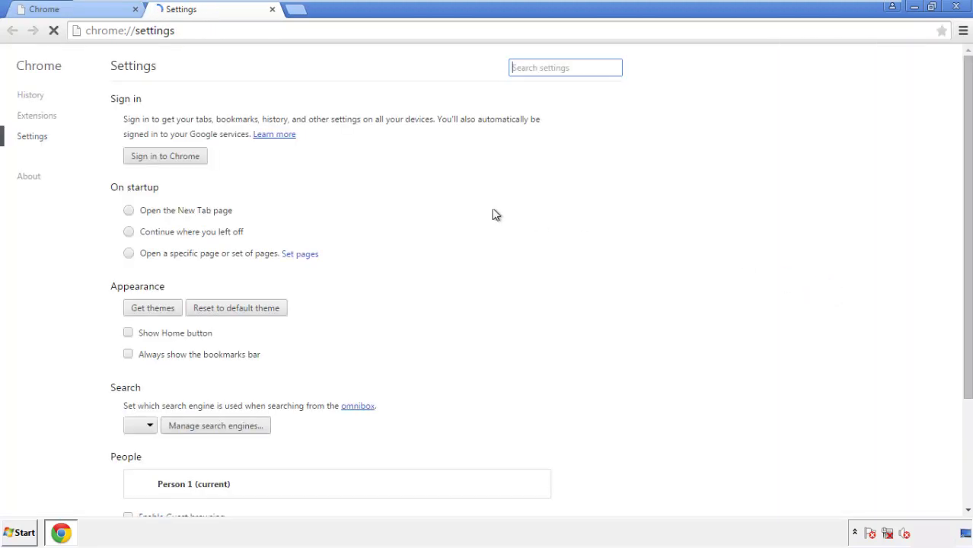
{"action": "left_click", "coordinate": [35, 97]}
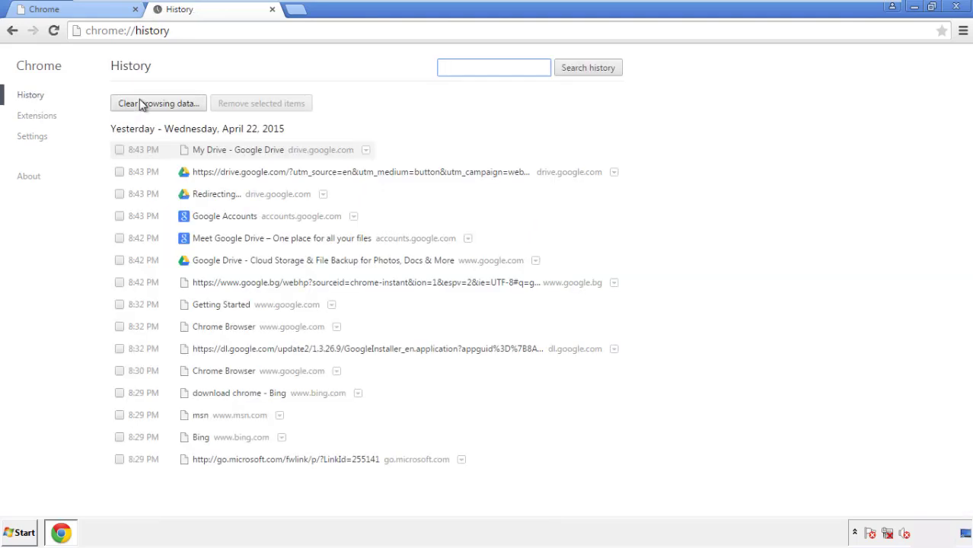
Step: Clear Chrome browsing data from the beginning of time, including autofill form data
{"action": "left_click", "coordinate": [146, 105]}
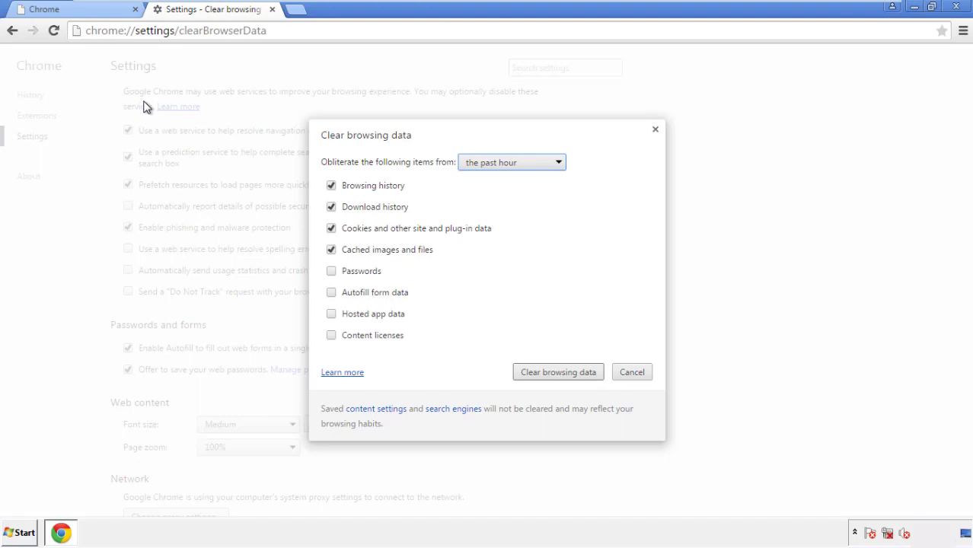
{"action": "left_click", "coordinate": [489, 164]}
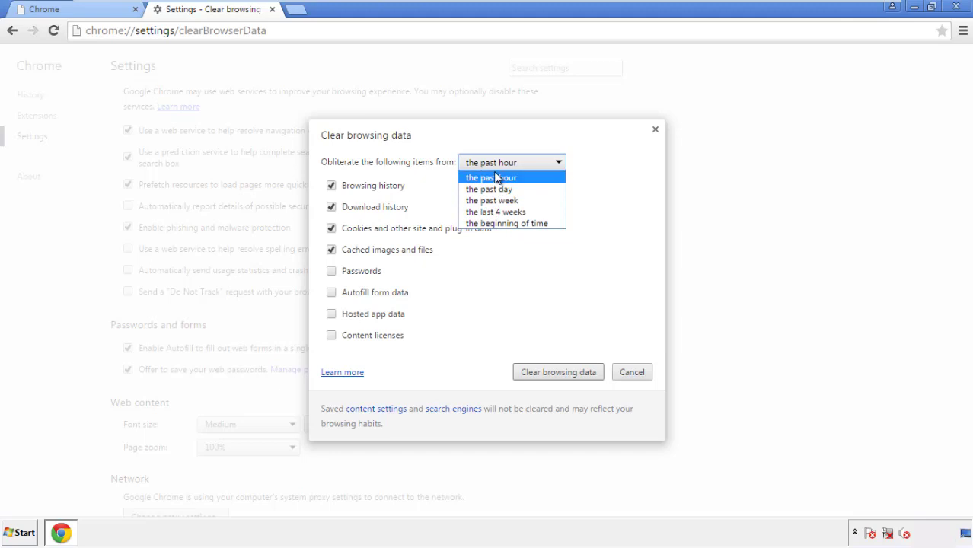
{"action": "left_click", "coordinate": [488, 224]}
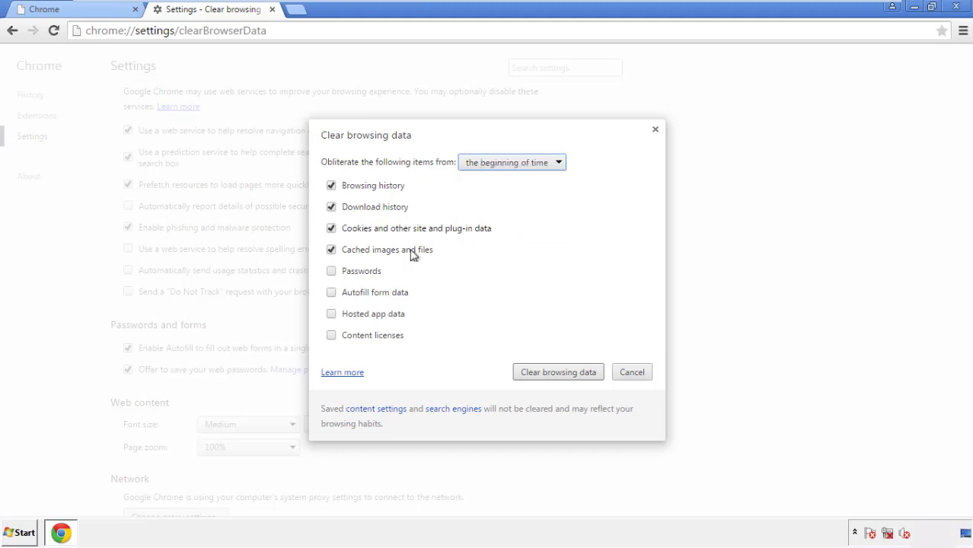
{"action": "left_click", "coordinate": [336, 294]}
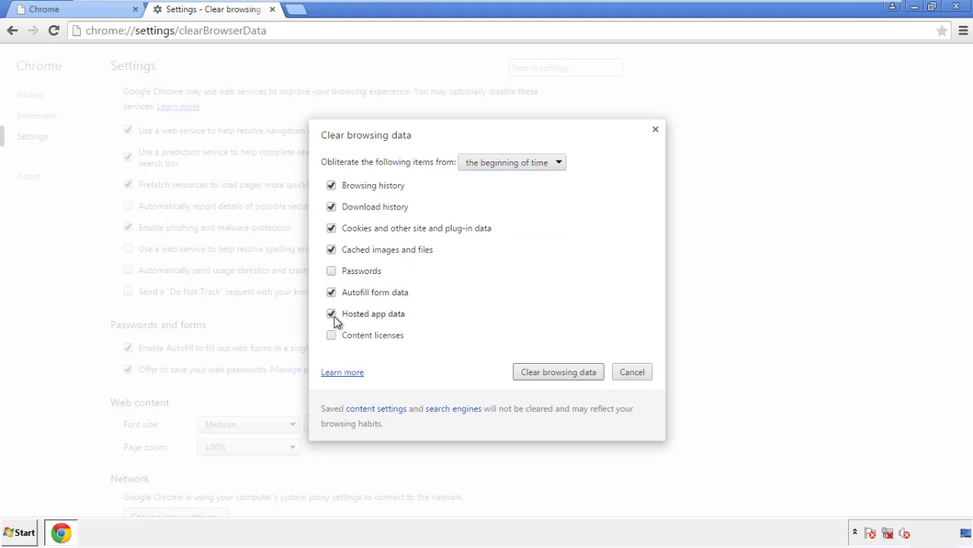
{"action": "left_click", "coordinate": [543, 373]}
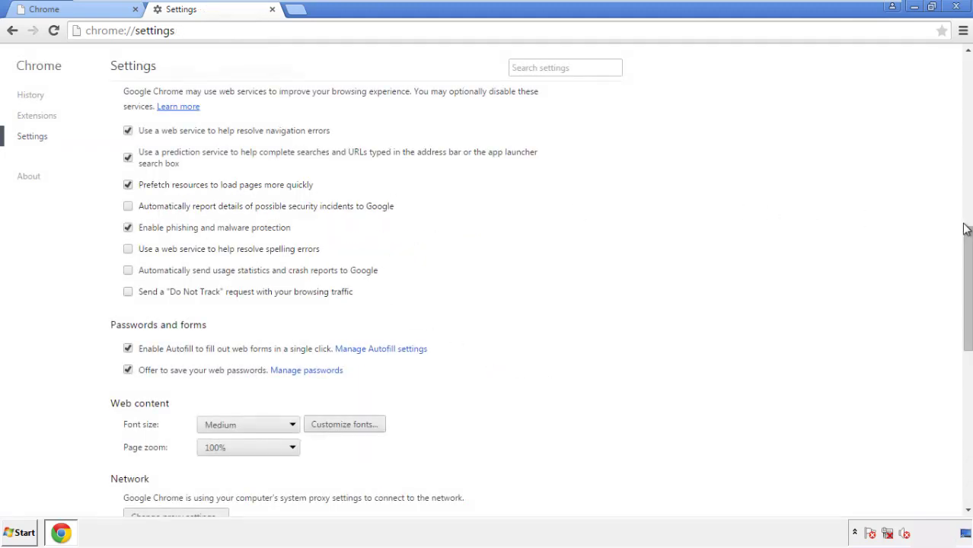
Step: Reset Chrome settings to their original defaults and close the browser
{"action": "left_click_drag", "start_coordinate": [966, 230], "coordinate": [967, 400]}
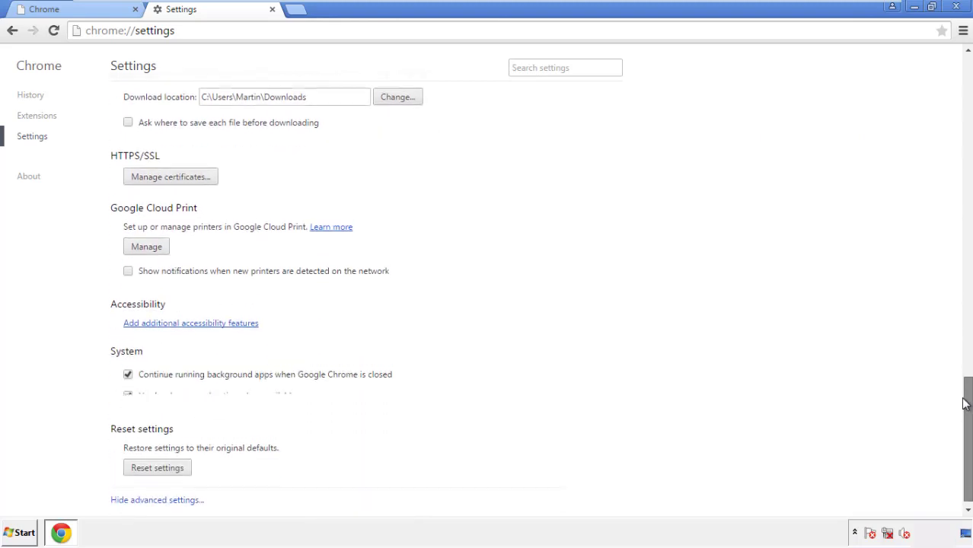
{"action": "left_click", "coordinate": [183, 464]}
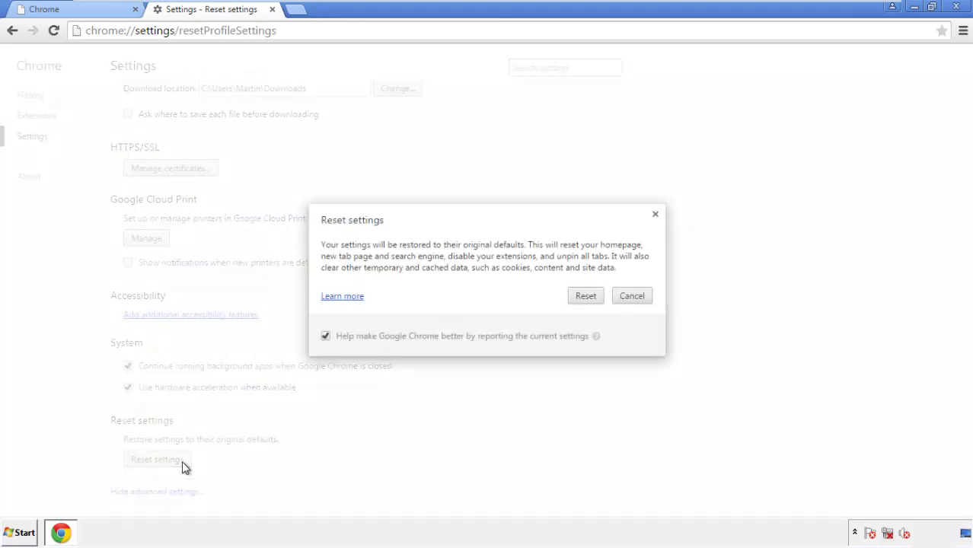
{"action": "left_click", "coordinate": [587, 296]}
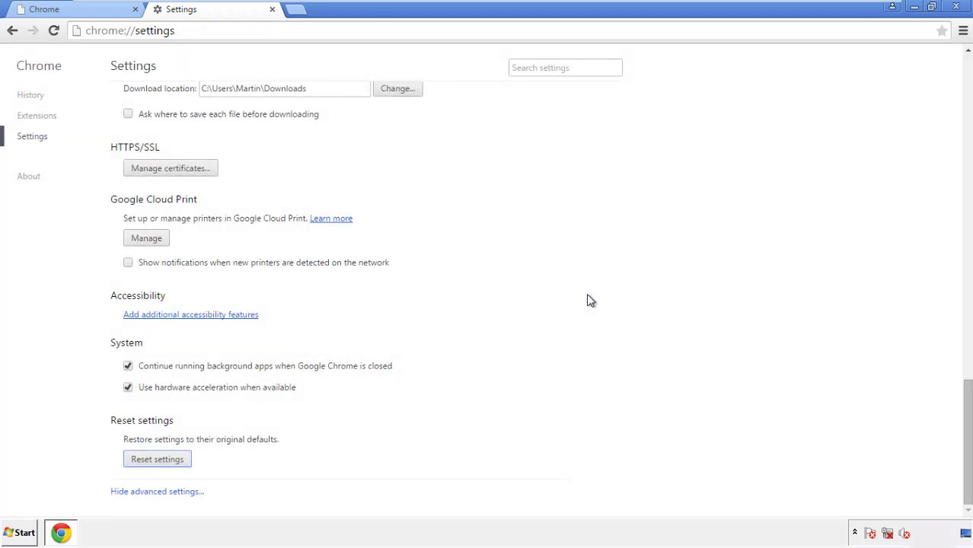
{"action": "left_click", "coordinate": [957, 7]}
{"action": "left_click", "coordinate": [525, 247]}
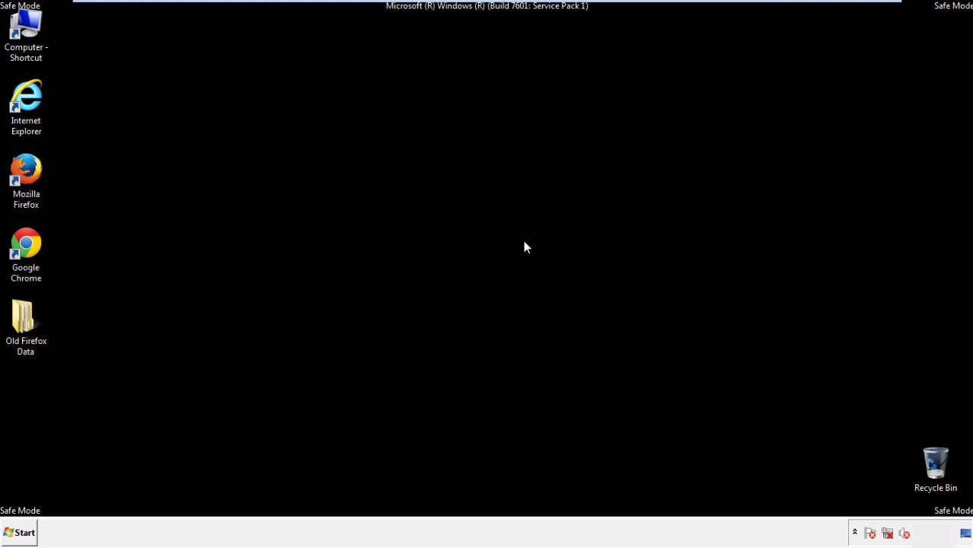
Step: Remove the Search Mine extension in Firefox's Add-ons manager, then close Firefox
{"action": "double_click", "coordinate": [37, 192]}
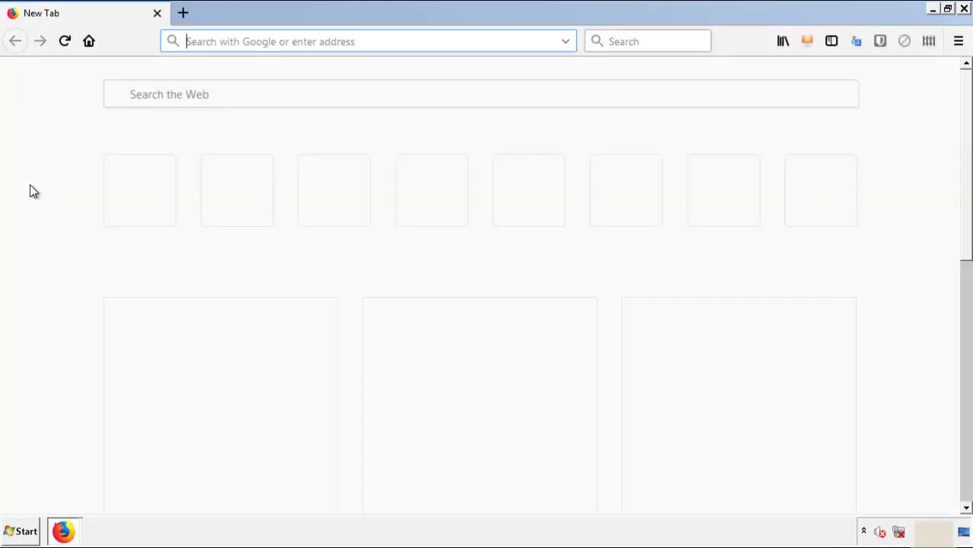
{"action": "left_click", "coordinate": [958, 41]}
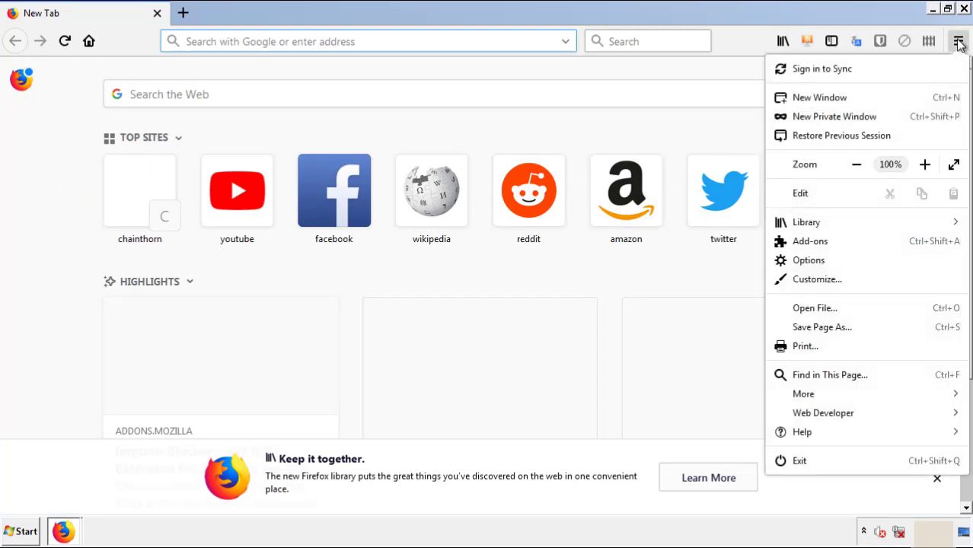
{"action": "left_click", "coordinate": [897, 245]}
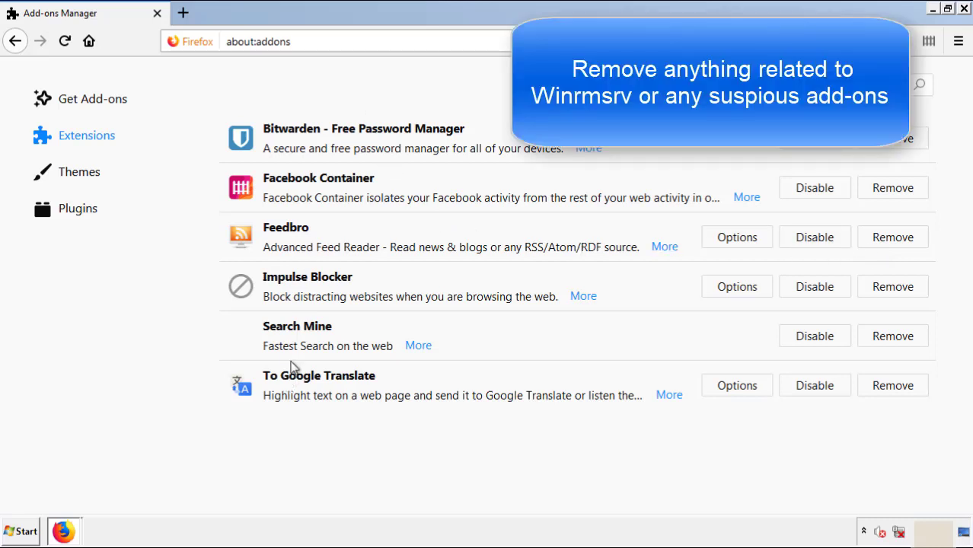
{"action": "left_click", "coordinate": [891, 339]}
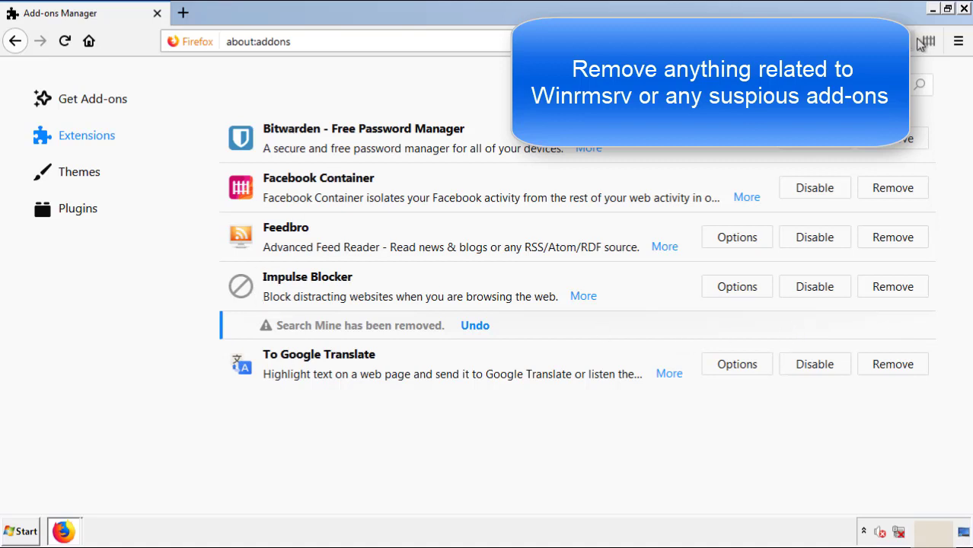
{"action": "left_click", "coordinate": [964, 9]}
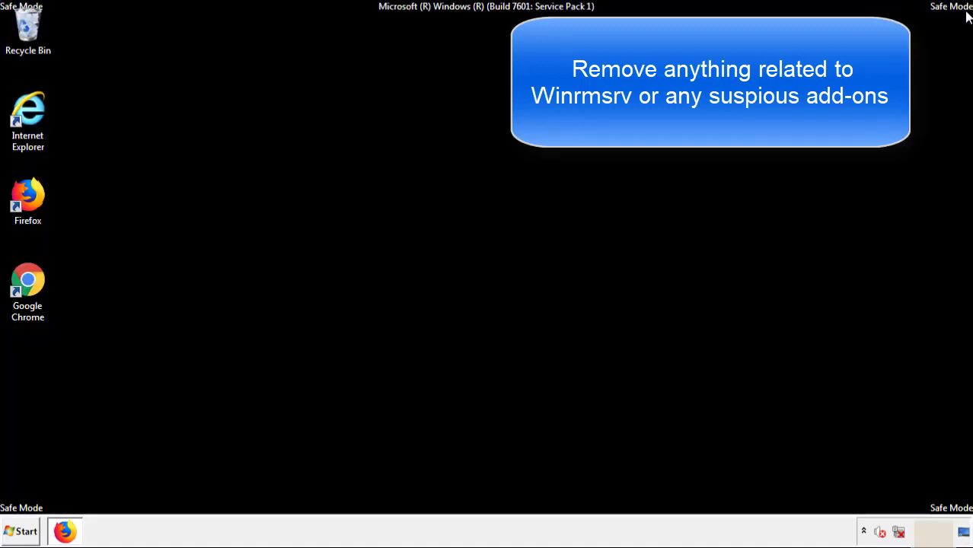
Step: Remove the Search Mine extension from Chrome's Extensions page
{"action": "double_click", "coordinate": [26, 289]}
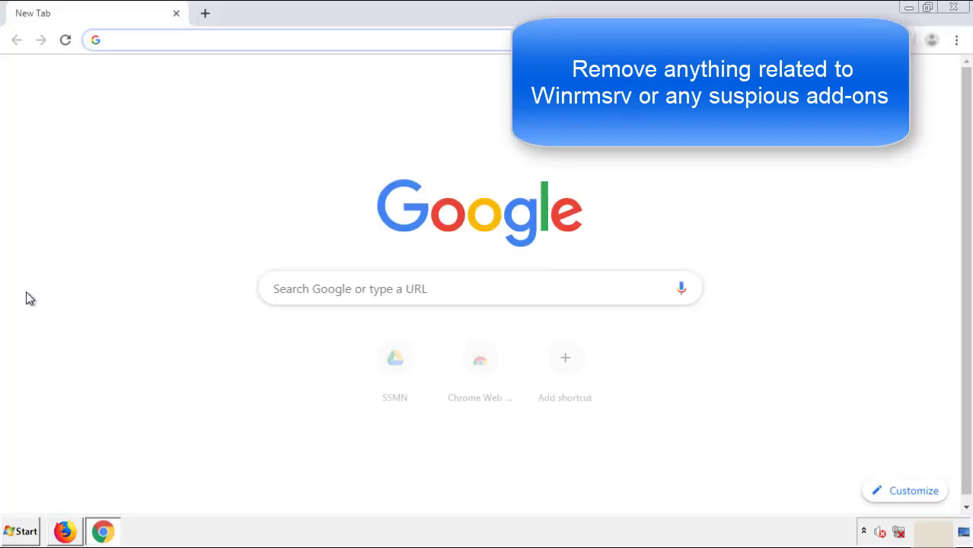
{"action": "left_click", "coordinate": [957, 39]}
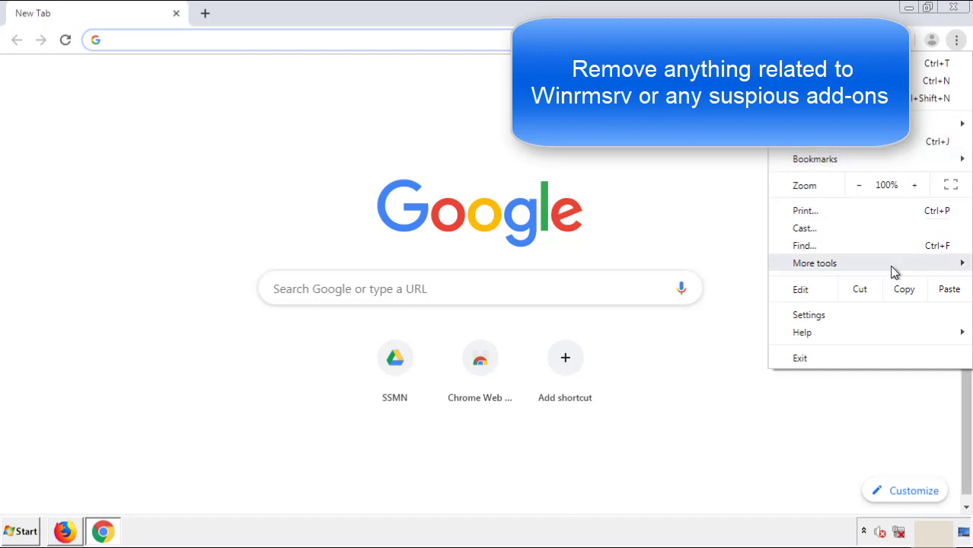
{"action": "mouse_move", "coordinate": [815, 263]}
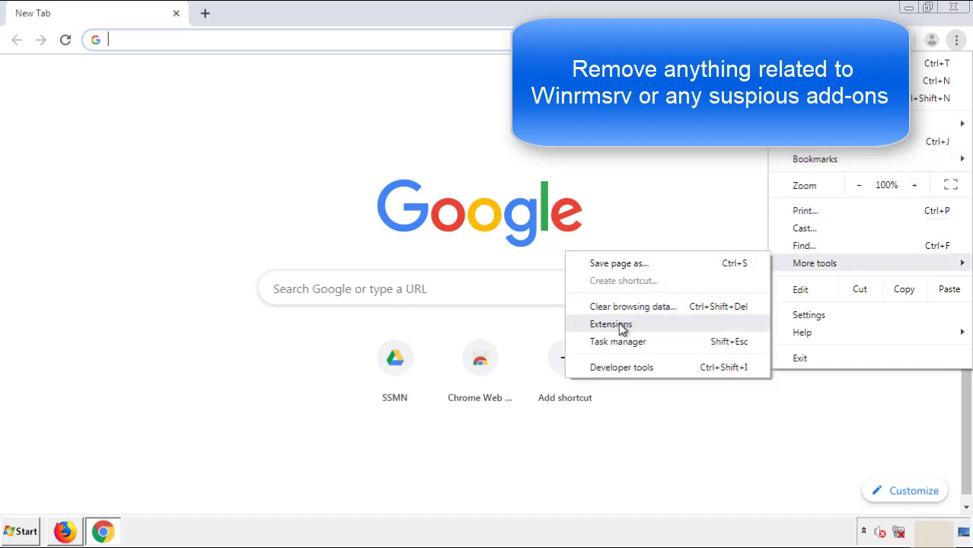
{"action": "left_click", "coordinate": [621, 324]}
{"action": "scroll", "coordinate": [228, 228], "scroll_direction": "down", "scroll_amount": 8}
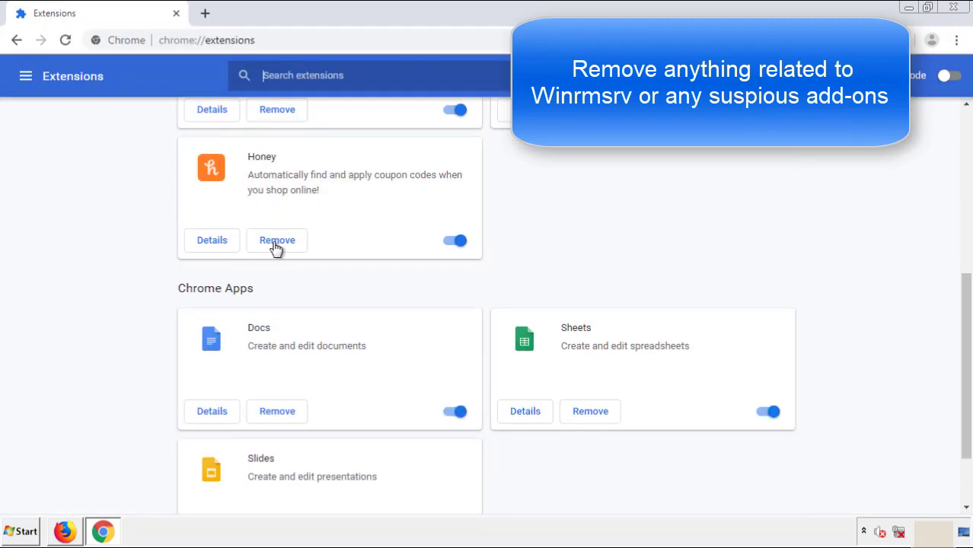
{"action": "scroll", "coordinate": [369, 279], "scroll_direction": "up", "scroll_amount": 8}
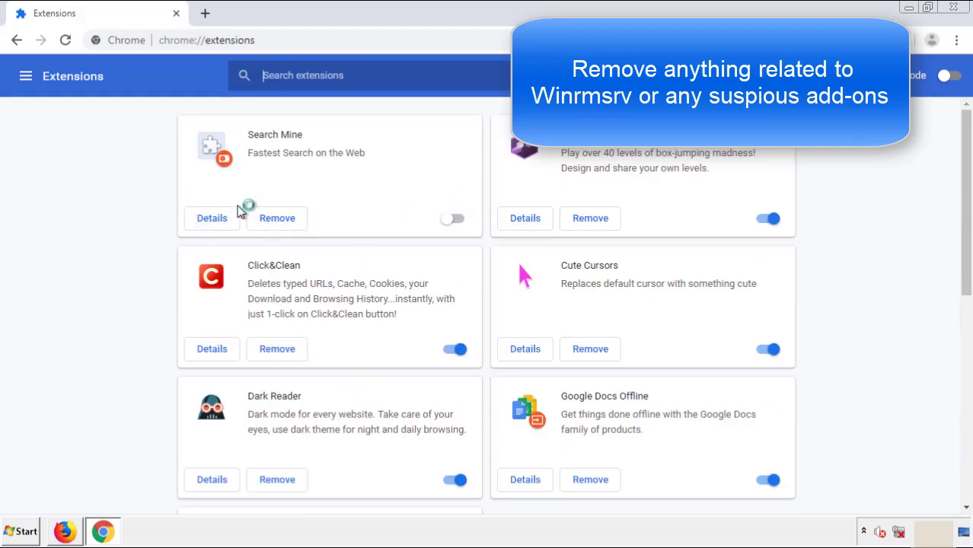
{"action": "left_click", "coordinate": [277, 220]}
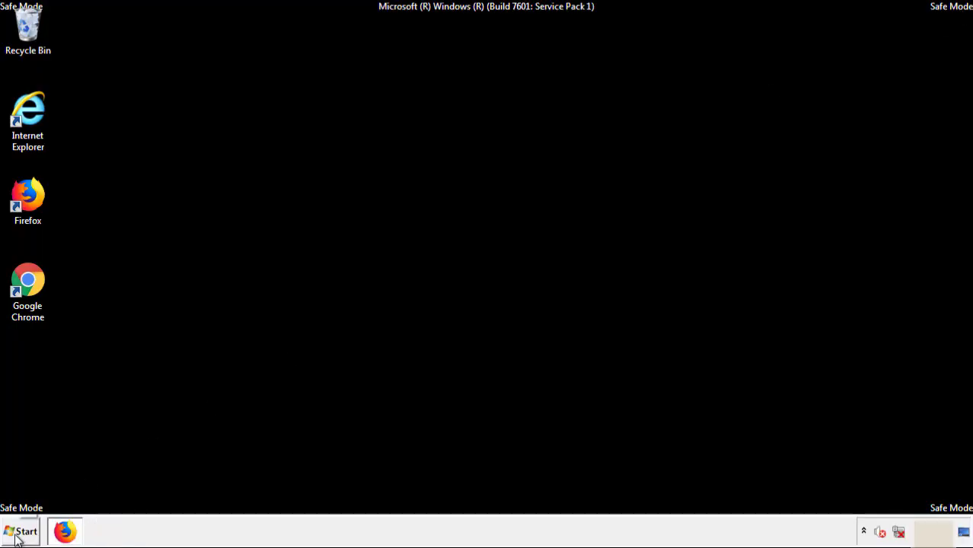
Step: Open the Start menu to reach the Shut down and Restart options
{"action": "left_click", "coordinate": [23, 532]}
{"action": "mouse_move", "coordinate": [263, 499]}
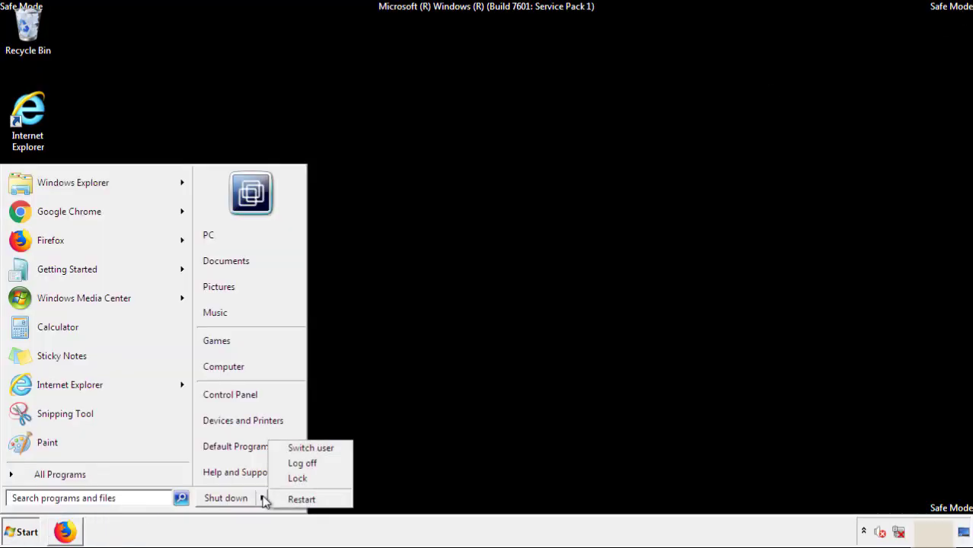